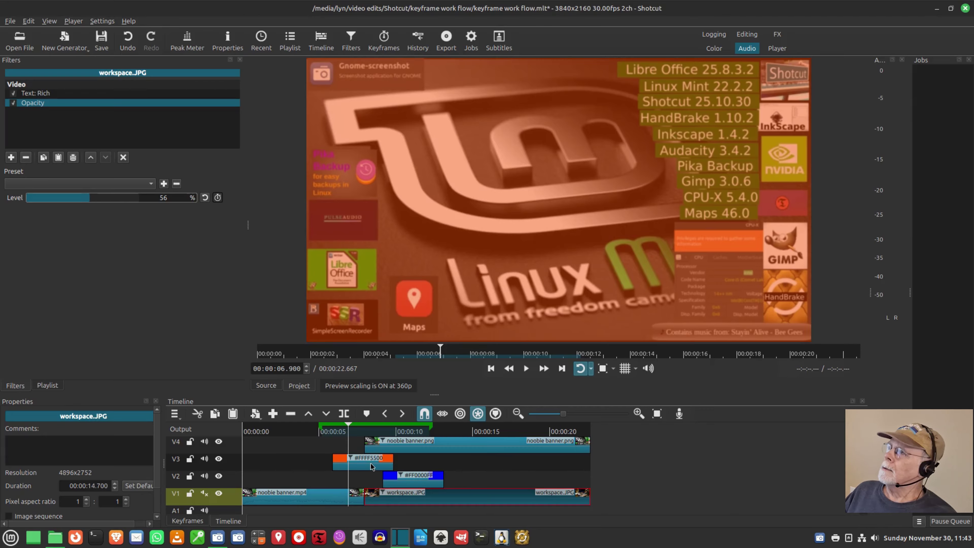
left_click(66, 39)
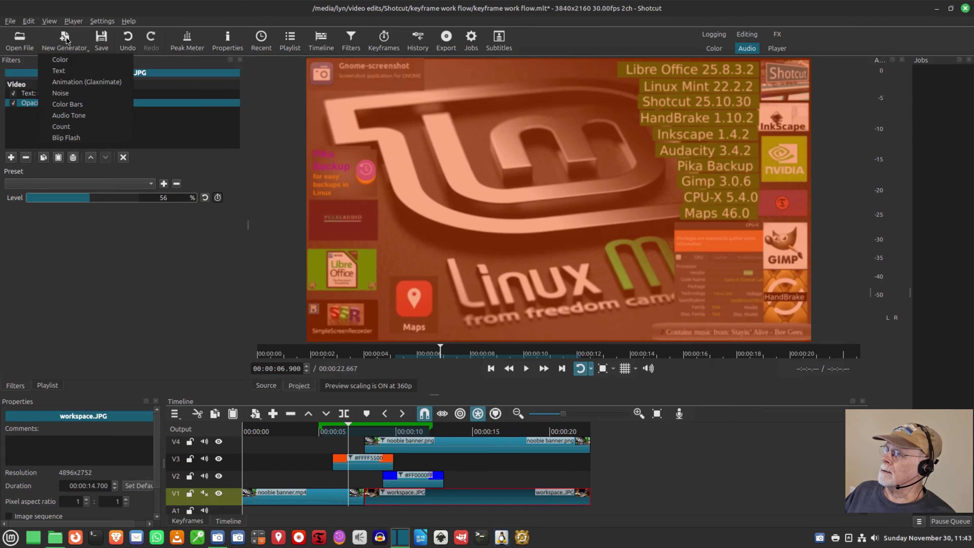
left_click(60, 63)
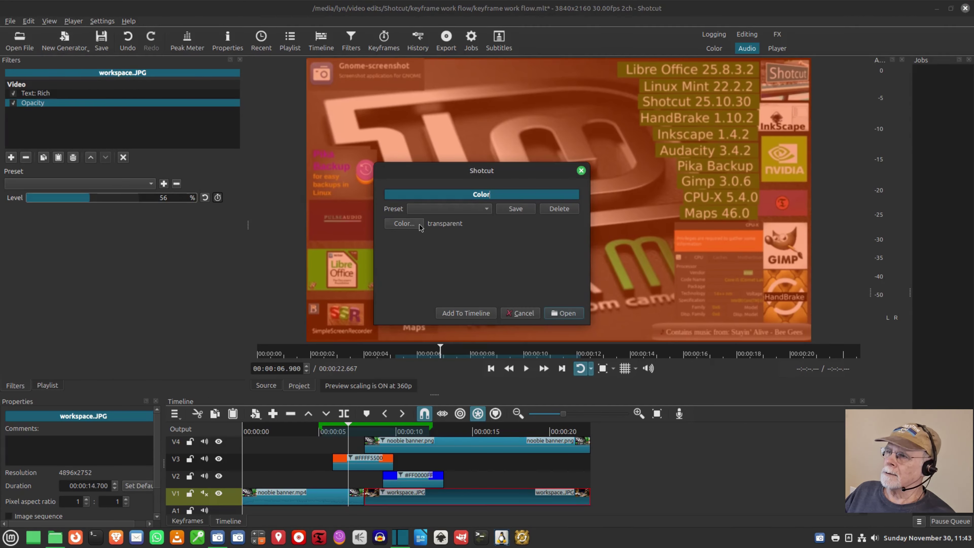
left_click(404, 224)
left_click(425, 202)
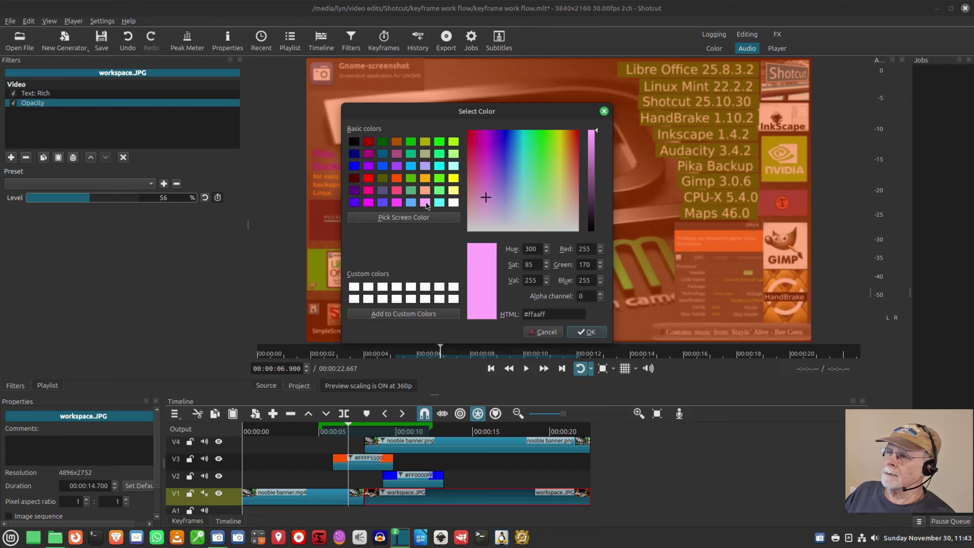
left_click(589, 333)
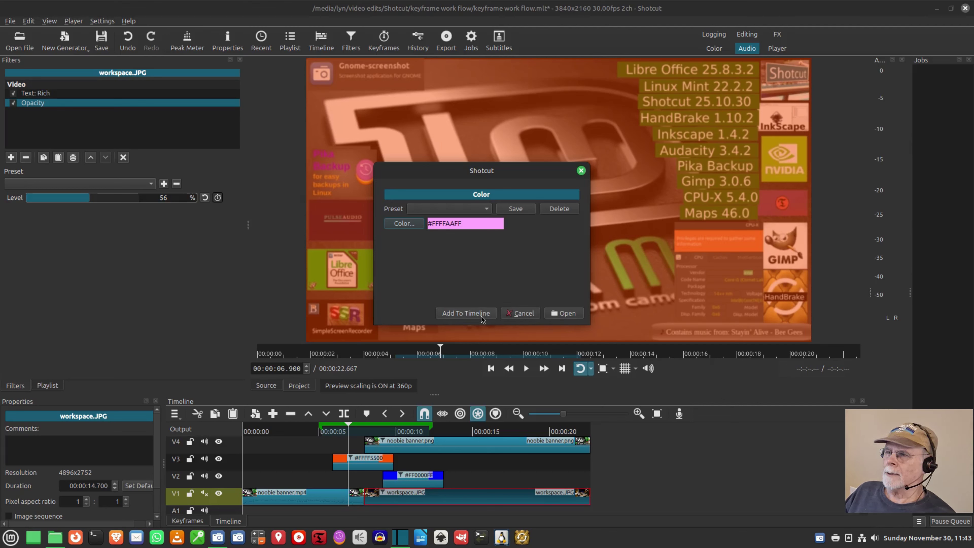
left_click(522, 315)
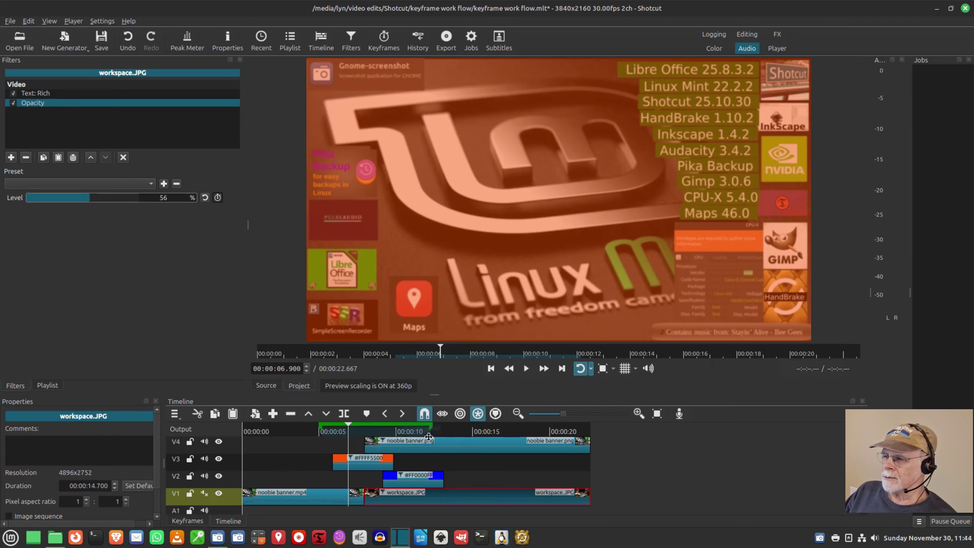
Set playback to Loop Marker and play the marked range of the timeline.
left_click_drag(429, 432, 433, 433)
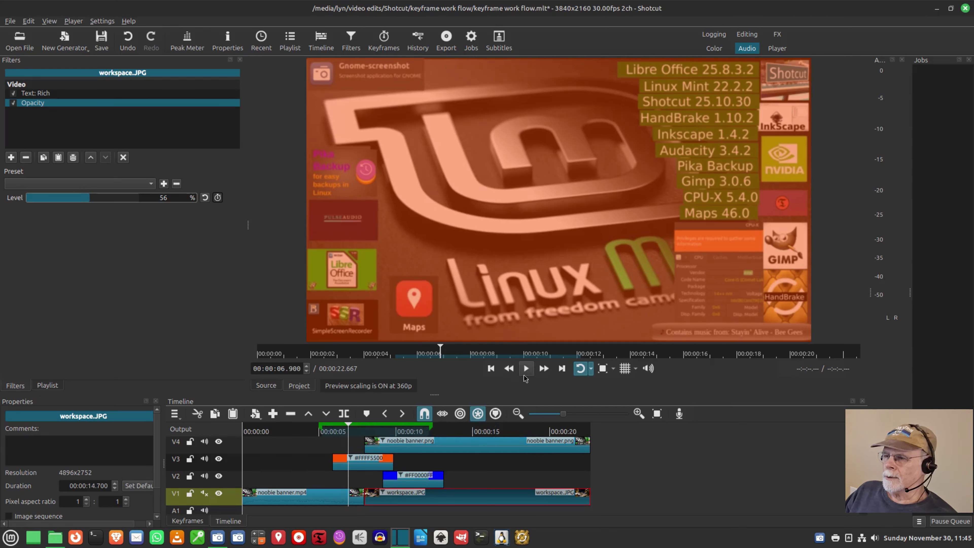
left_click(591, 369)
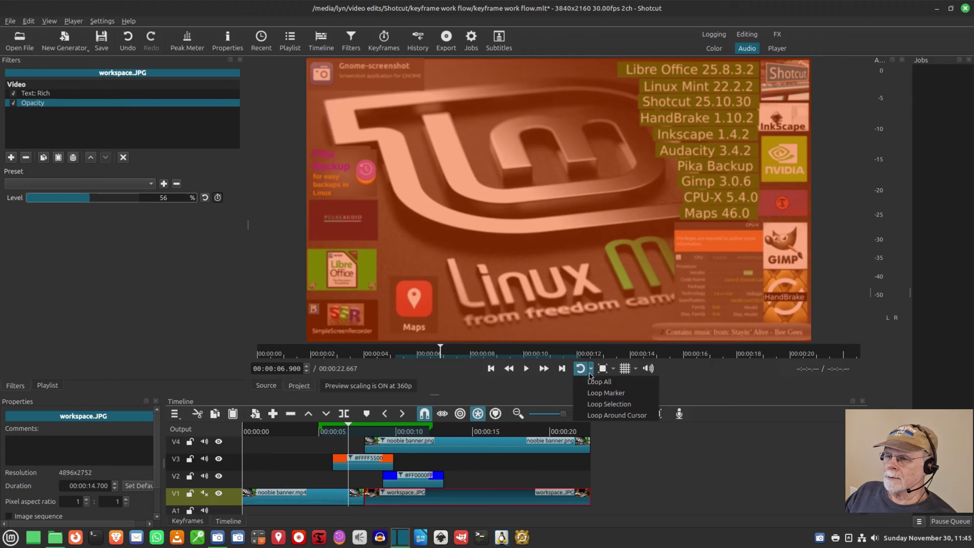
left_click(593, 393)
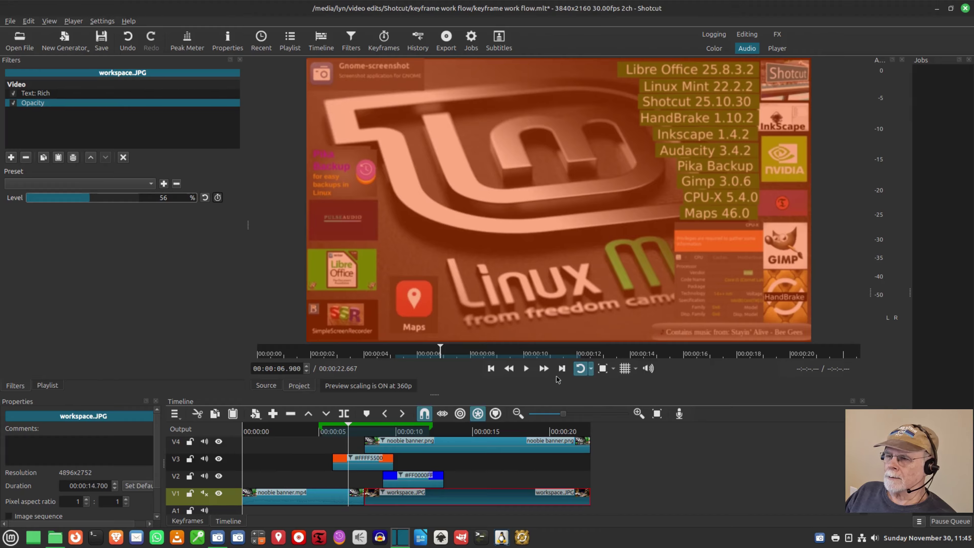
left_click(526, 369)
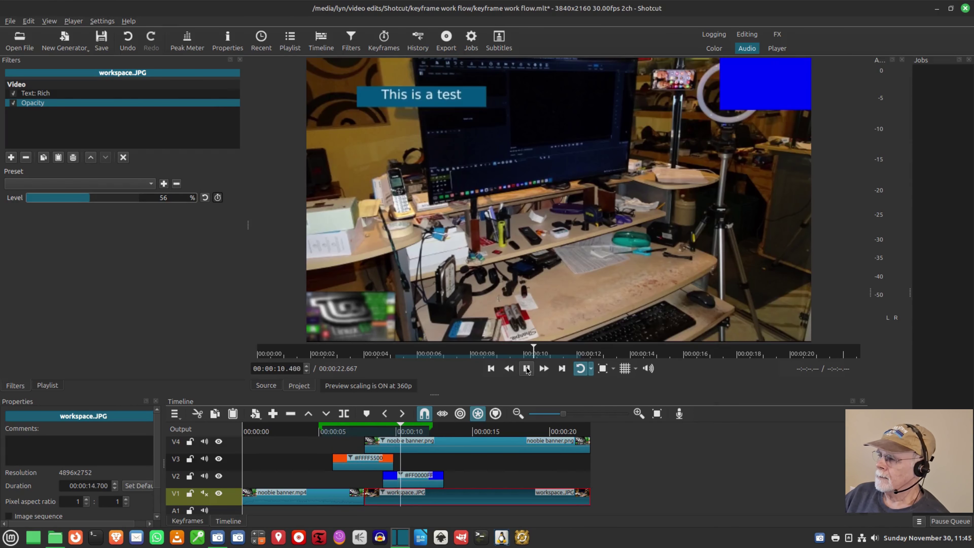
Unmute track V1 while the loop plays, mute it again and pause playback.
left_click(203, 494)
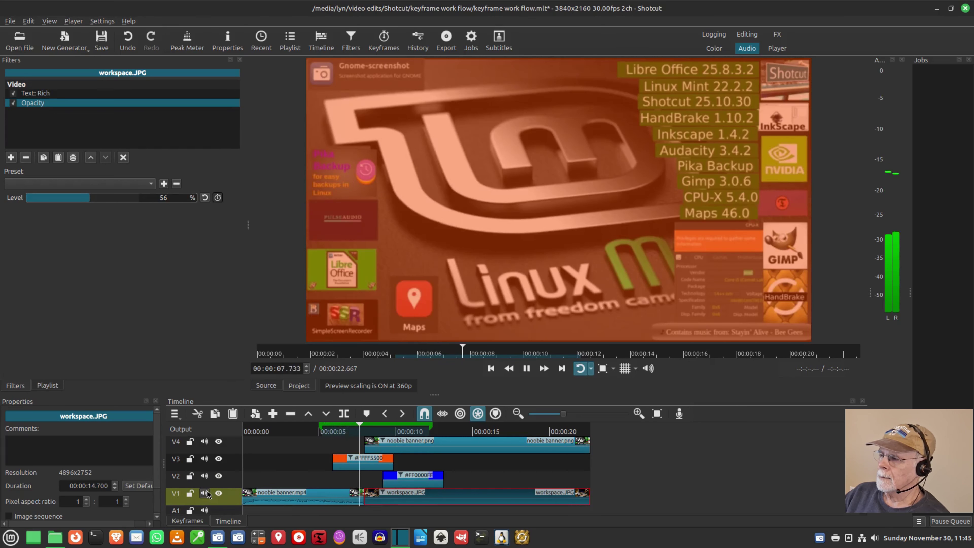
left_click(205, 493)
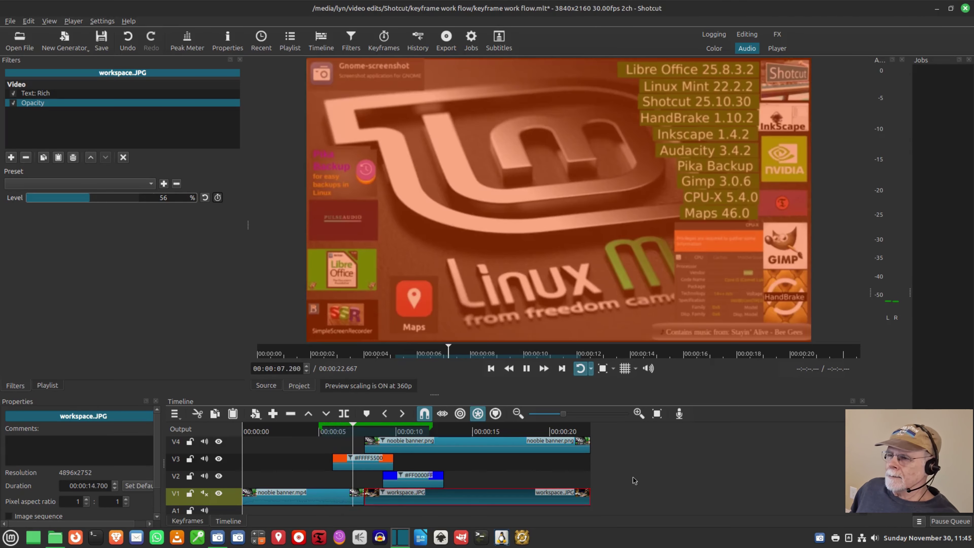
left_click(526, 371)
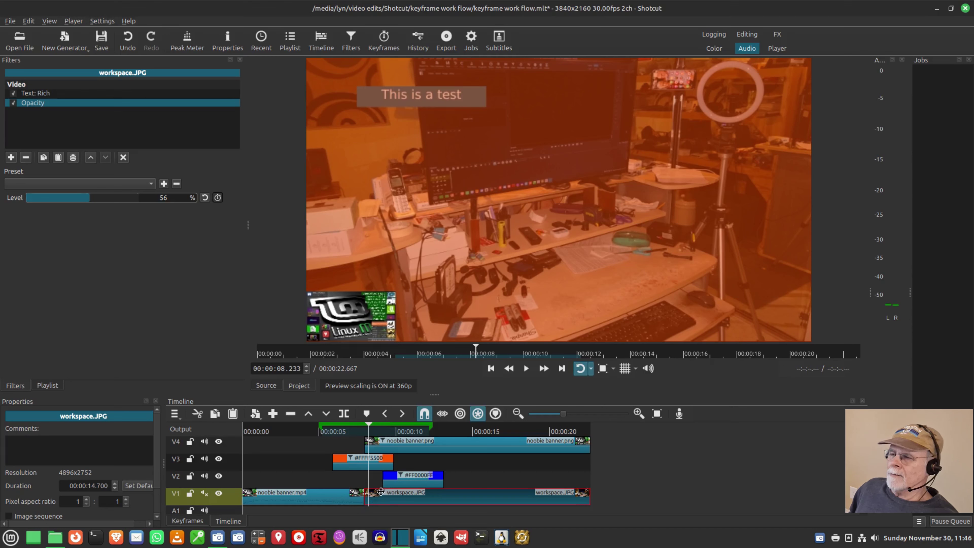
Examine the blue and orange color clips on V2 and V3, checking their filters and the preview where they overlap and further on.
left_click(422, 485)
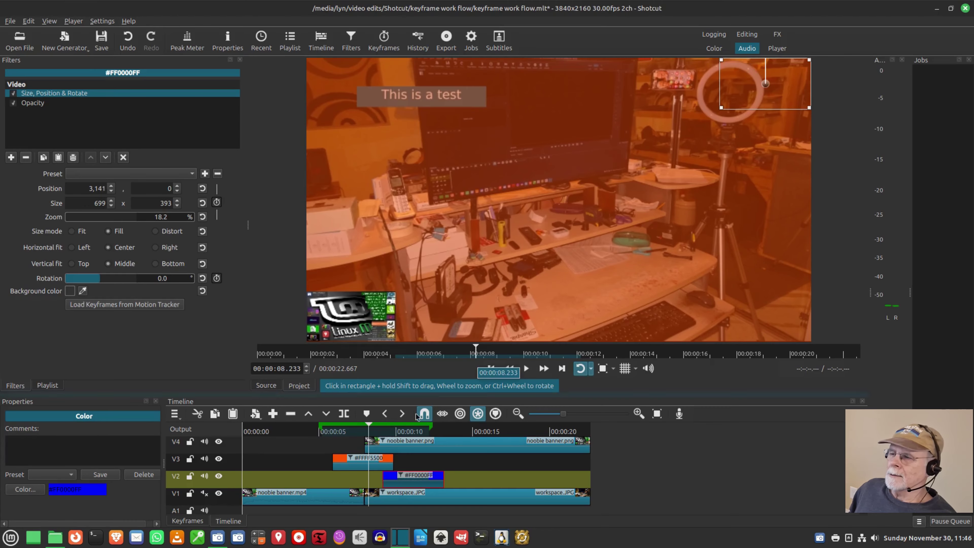
left_click(358, 468)
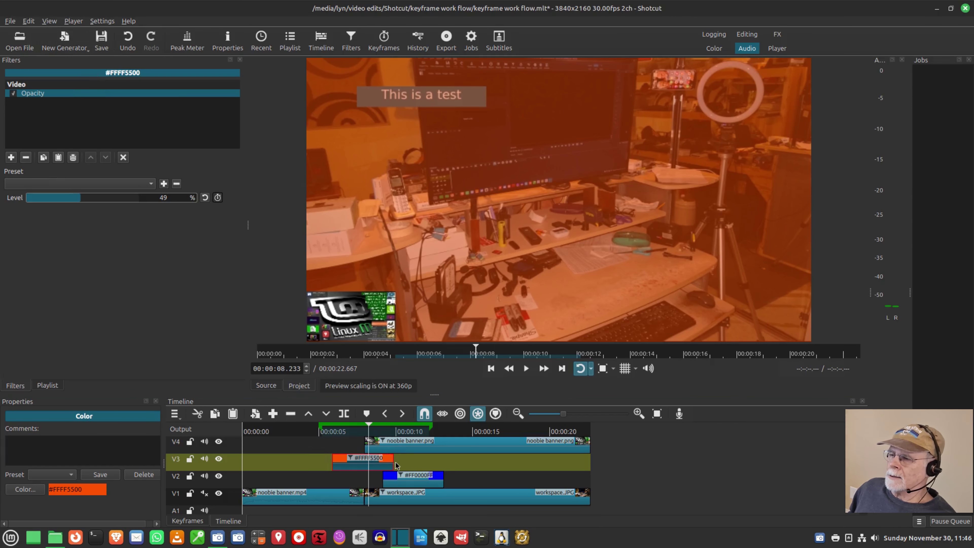
mouse_move(393, 461)
left_mouse_down()
mouse_move(422, 461)
mouse_move(397, 461)
left_mouse_up()
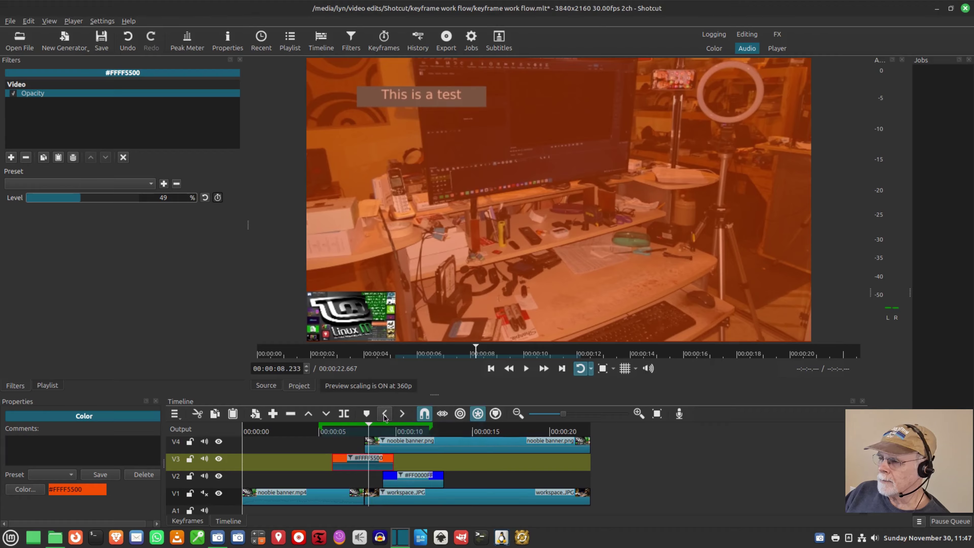
left_click(390, 433)
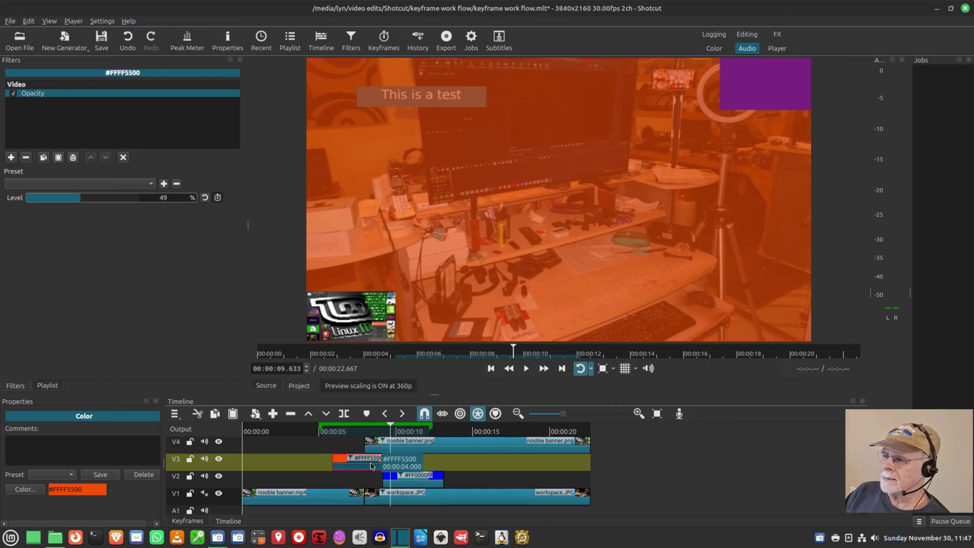
left_click(399, 485)
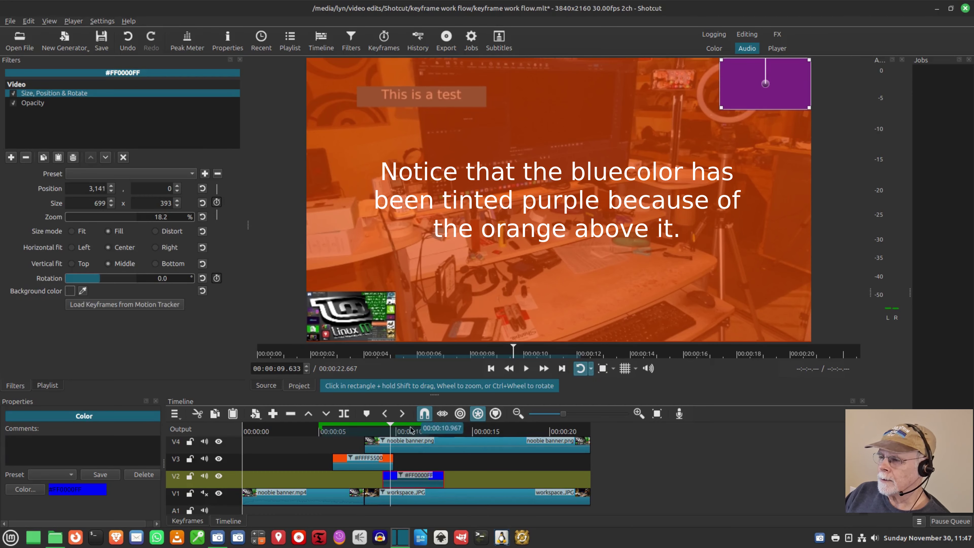
left_click(430, 429)
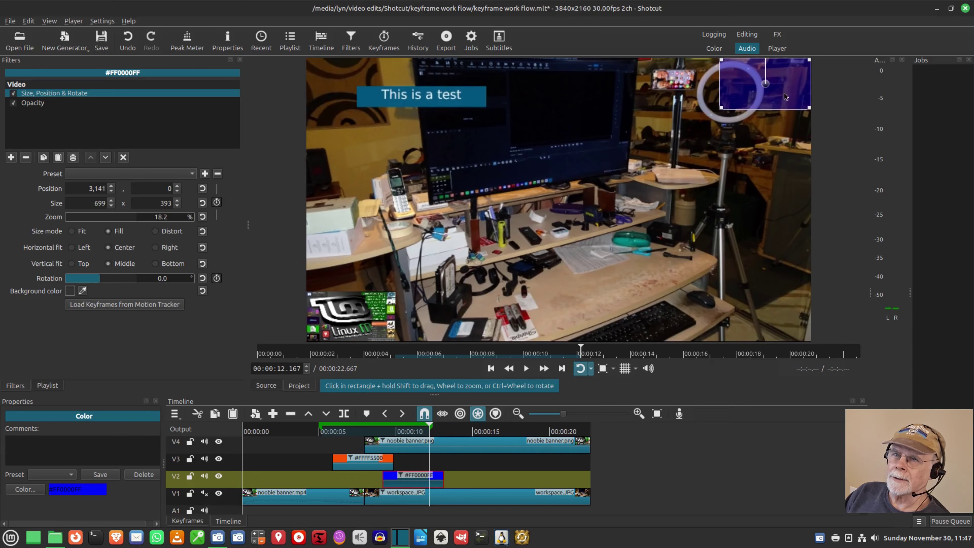
Select the noobie banner.png clip on V4 and examine the layered effects across the marked range by playing and stepping through it.
left_click(408, 438)
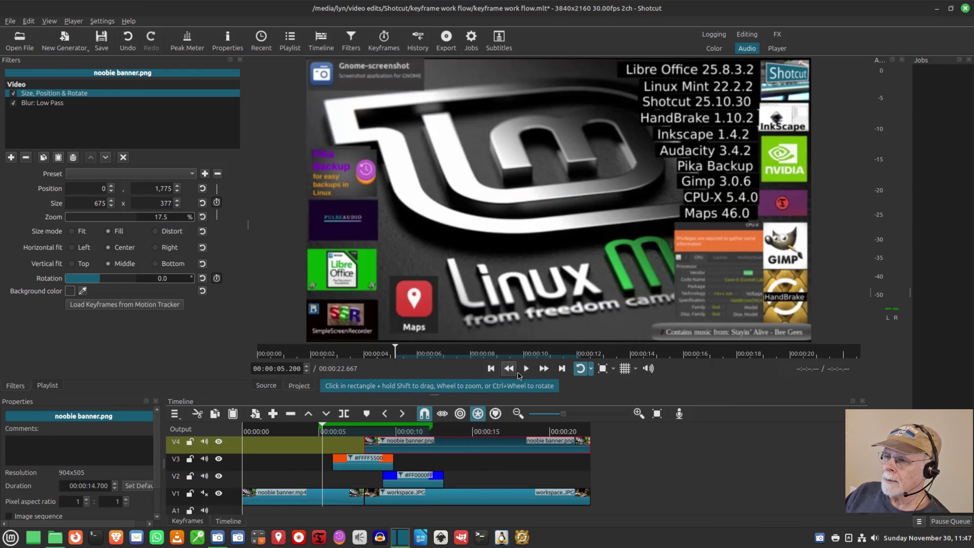
left_click(525, 369)
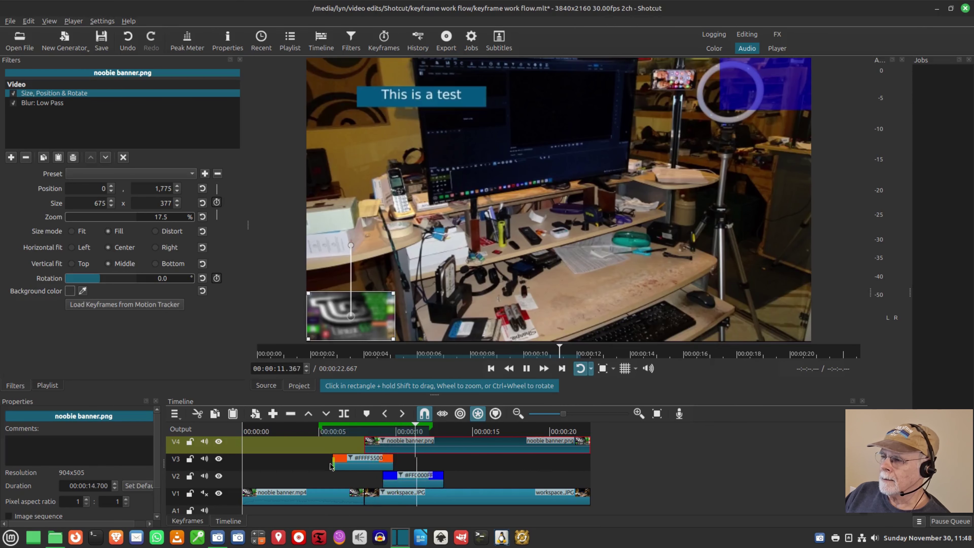
left_click(327, 431)
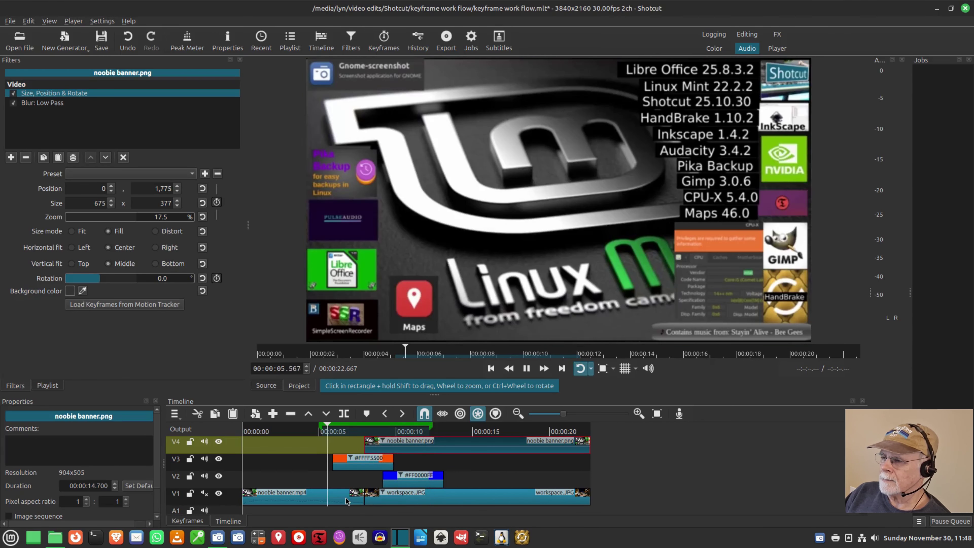
left_click(386, 431)
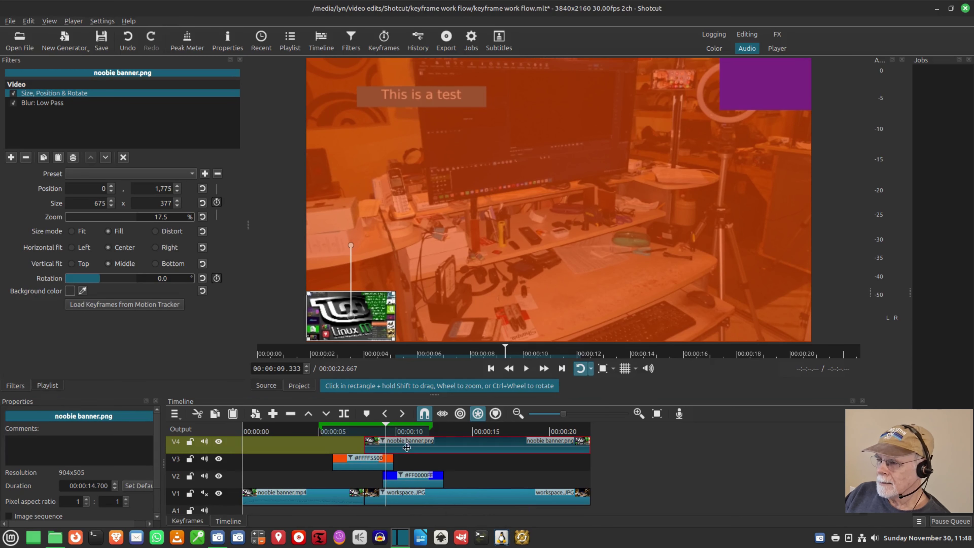
left_click(402, 432)
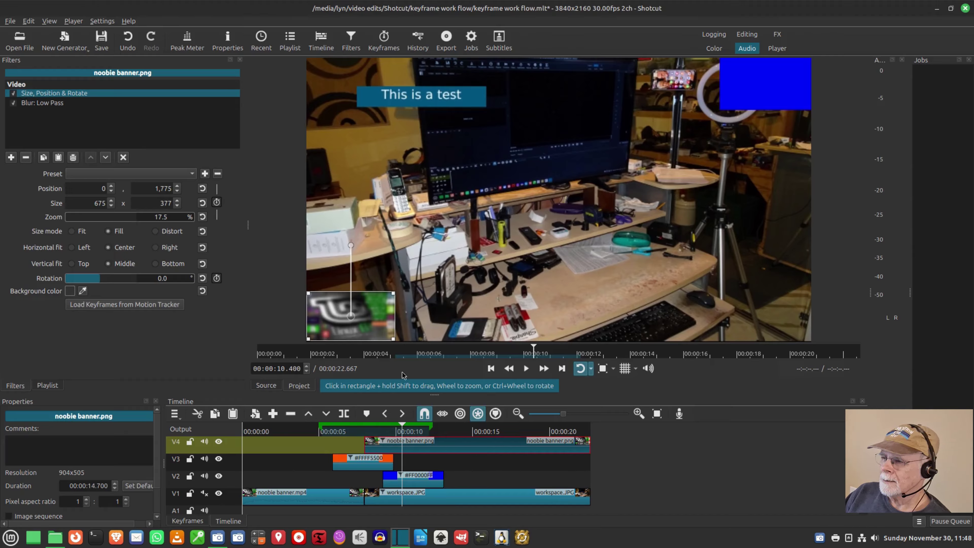
left_click(419, 430)
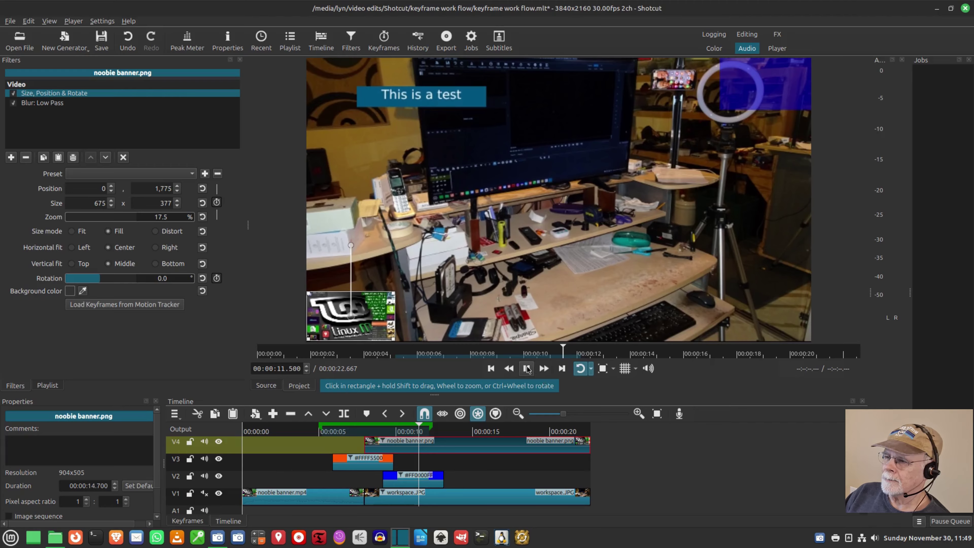
left_click(528, 369)
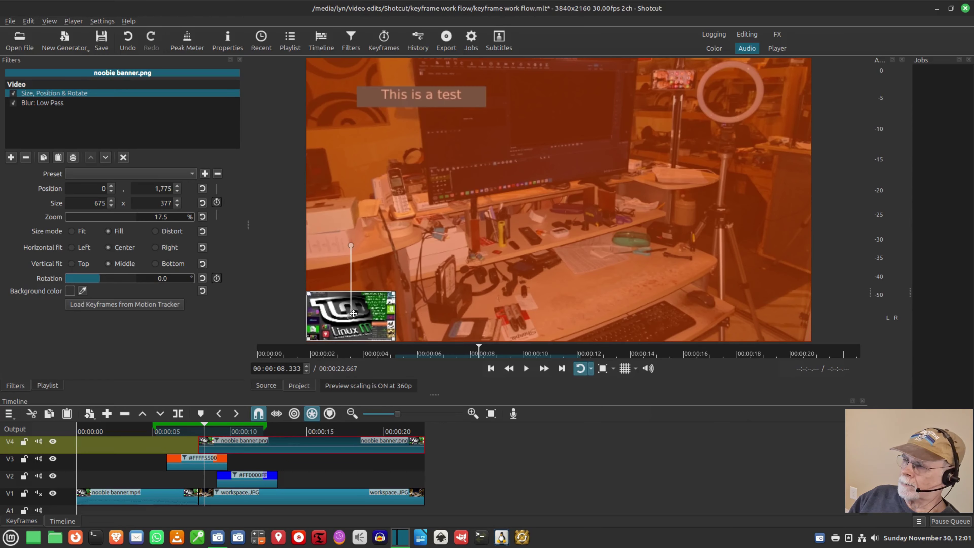
Move the noobie banner.png overlay to the lower-right corner of the frame, at about 3159, 1783, and copy all its filters.
left_click_drag(351, 316, 773, 322)
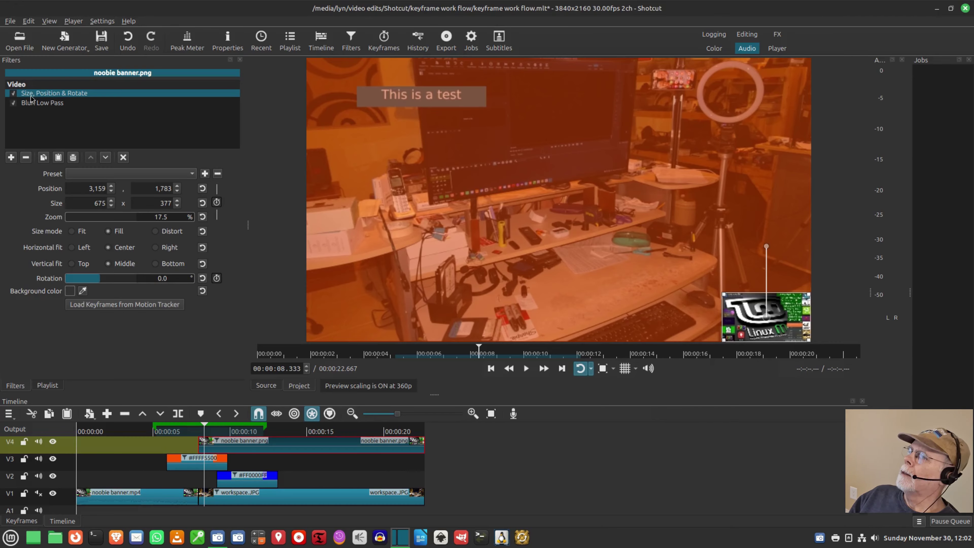
left_click(45, 160)
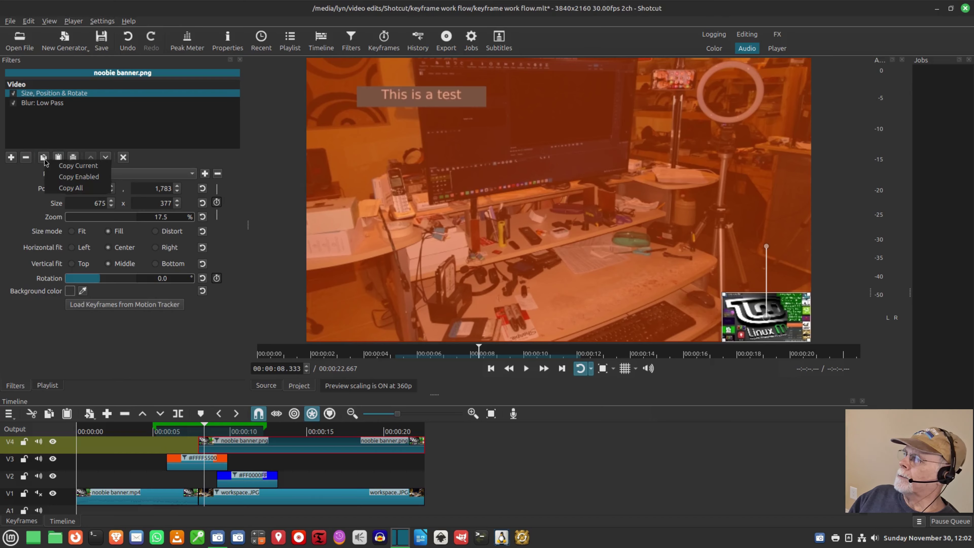
left_click(68, 189)
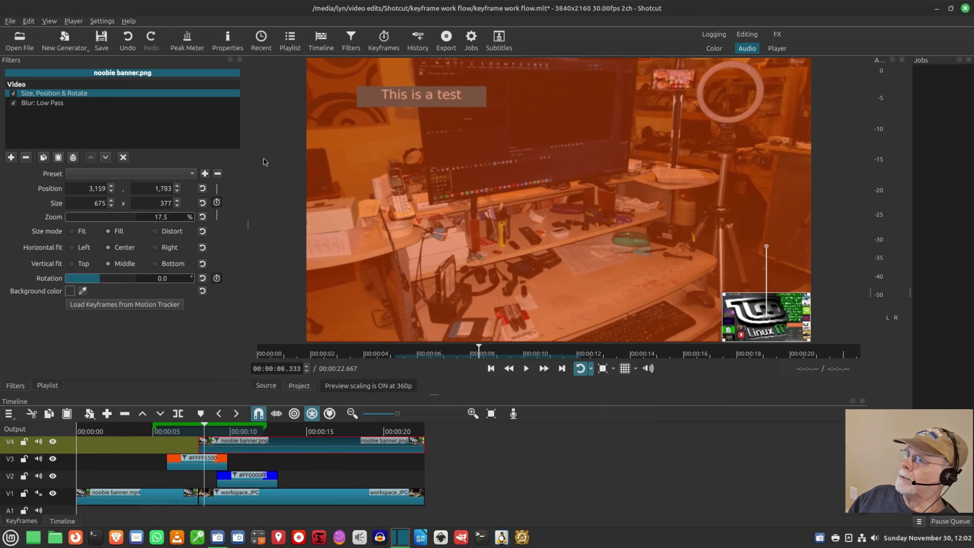
Save the noobie banner.png clip's filters as a filter set named temp2.
left_click(73, 157)
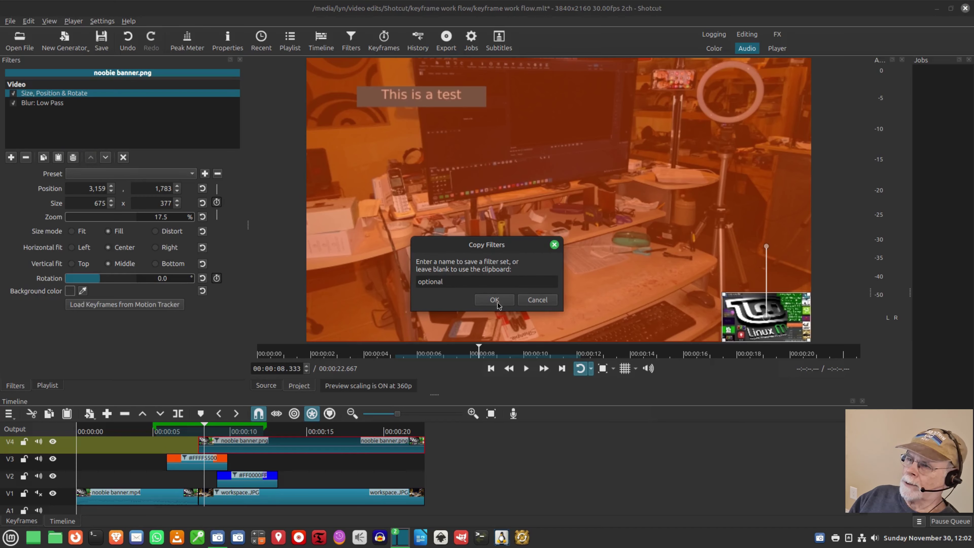
left_click(439, 281)
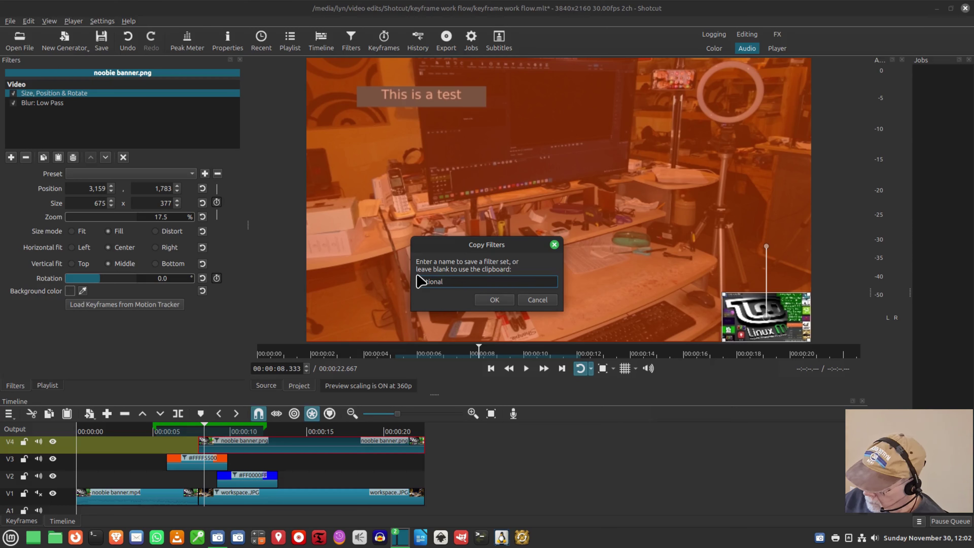
type("temp")
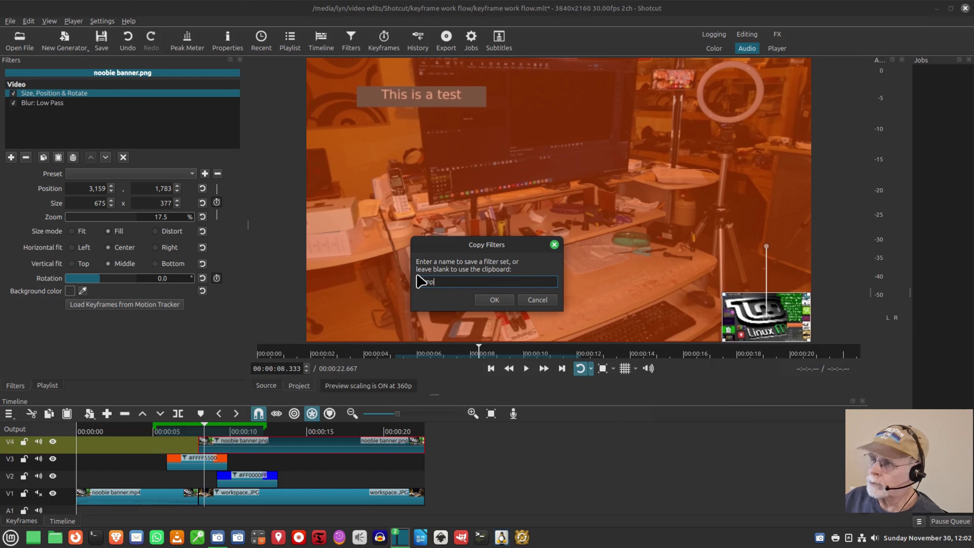
type("1")
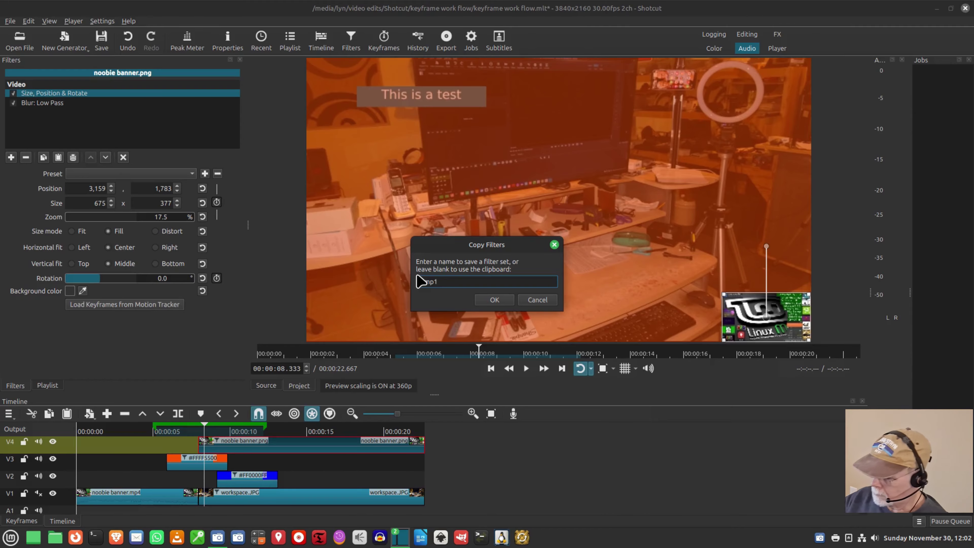
key("BackSpace")
type("2")
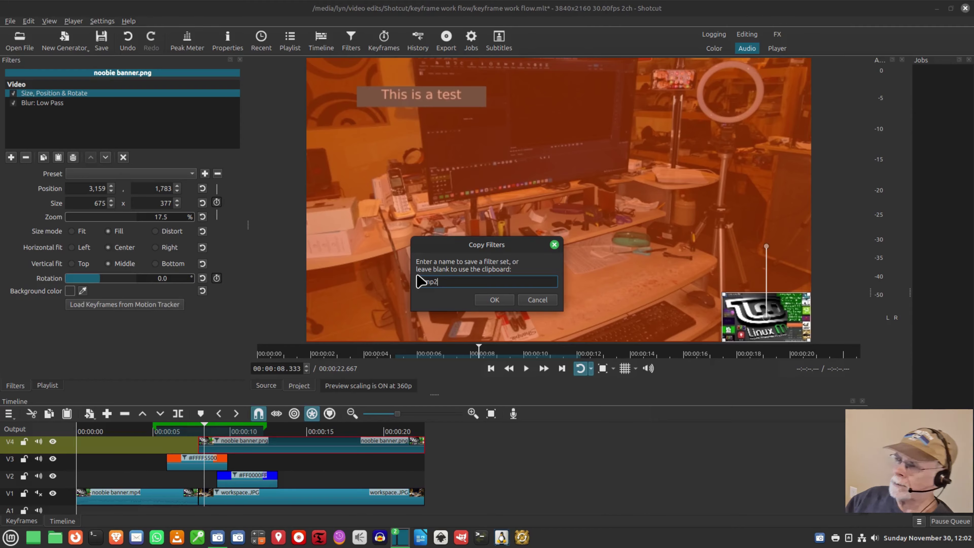
left_click(494, 301)
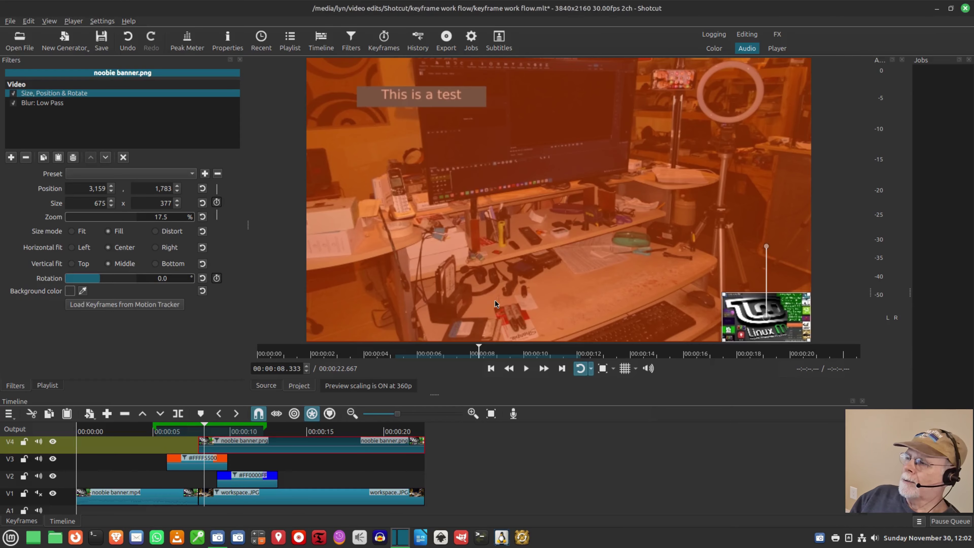
Select the workspace.JPG clip on V1 and review the saved filter sets available for it without adding one.
left_click(263, 501)
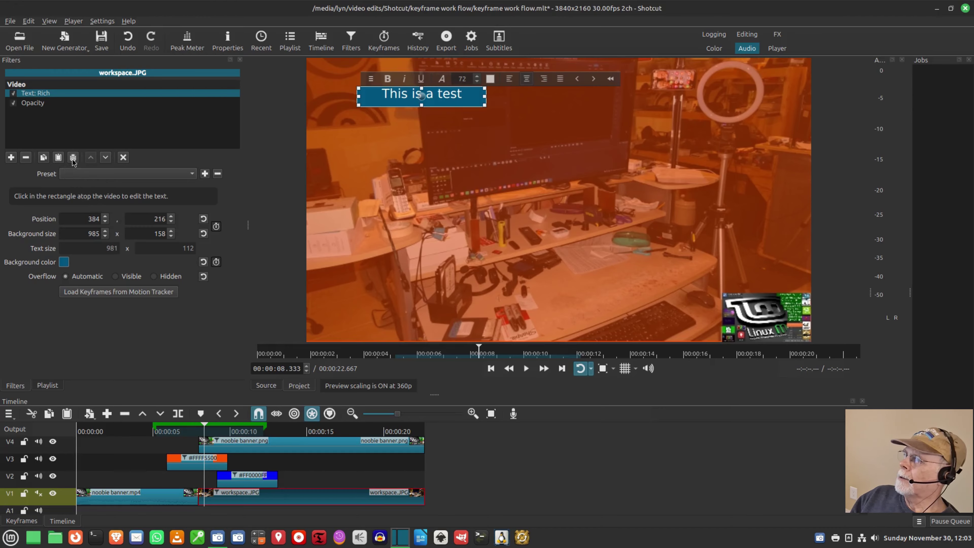
left_click(11, 157)
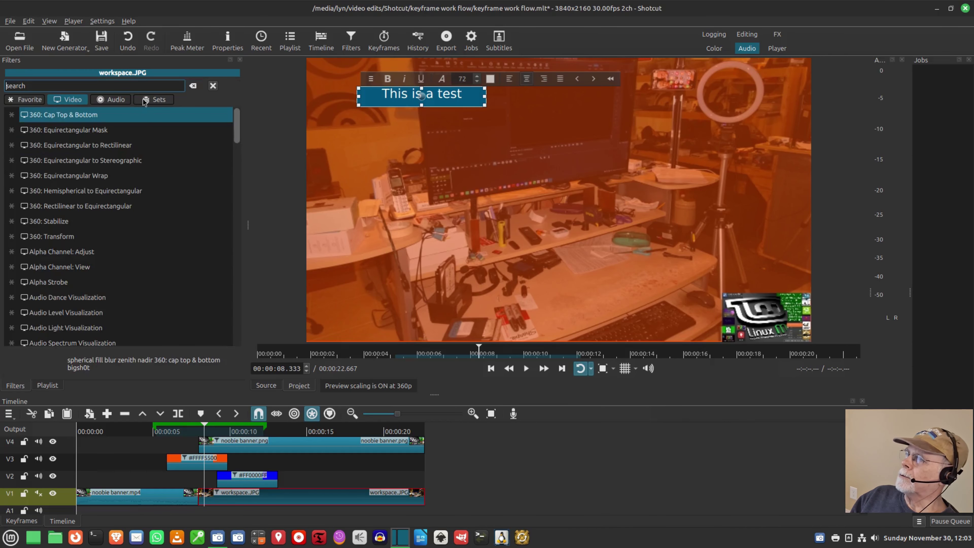
left_click(156, 101)
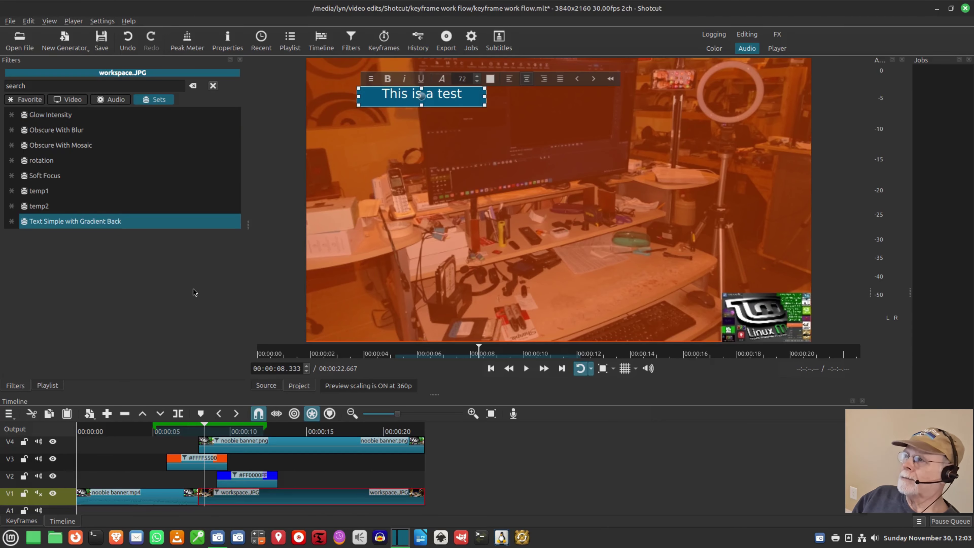
left_click(213, 86)
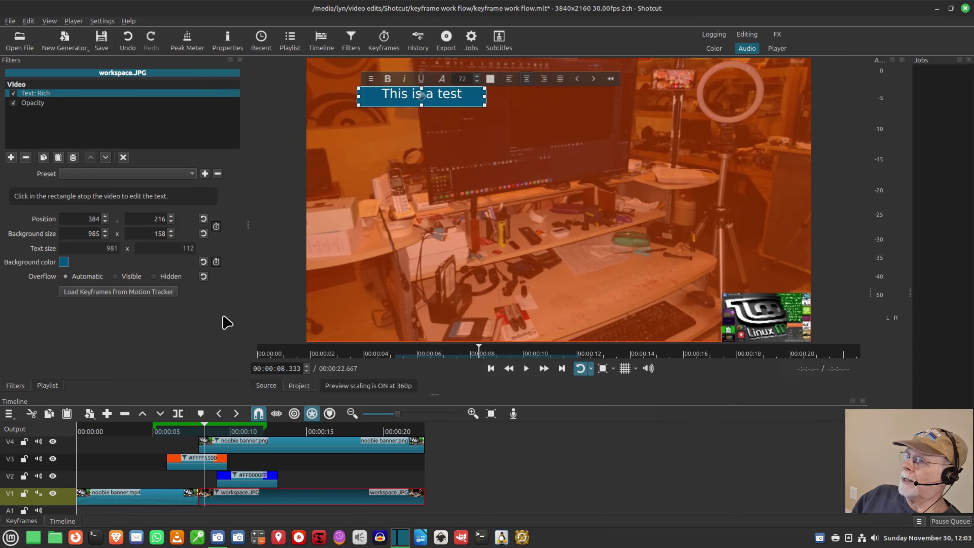
Copy all filters of the workspace.JPG clip and paste them back onto the same clip.
left_click(44, 158)
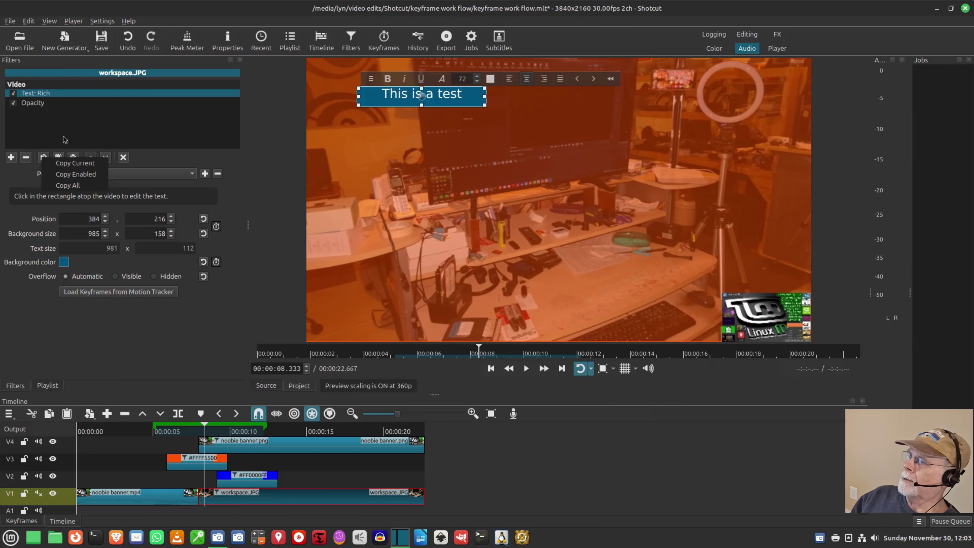
left_click(277, 158)
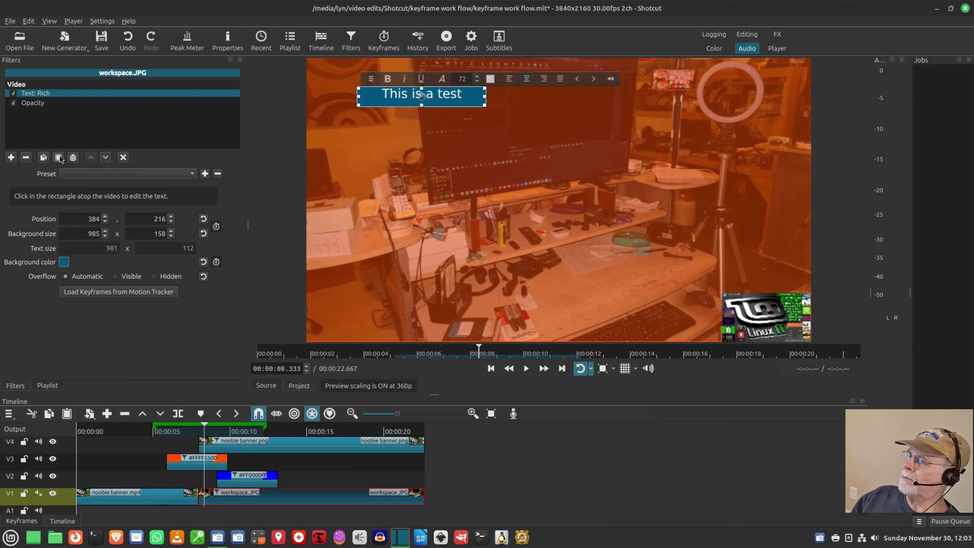
left_click(43, 158)
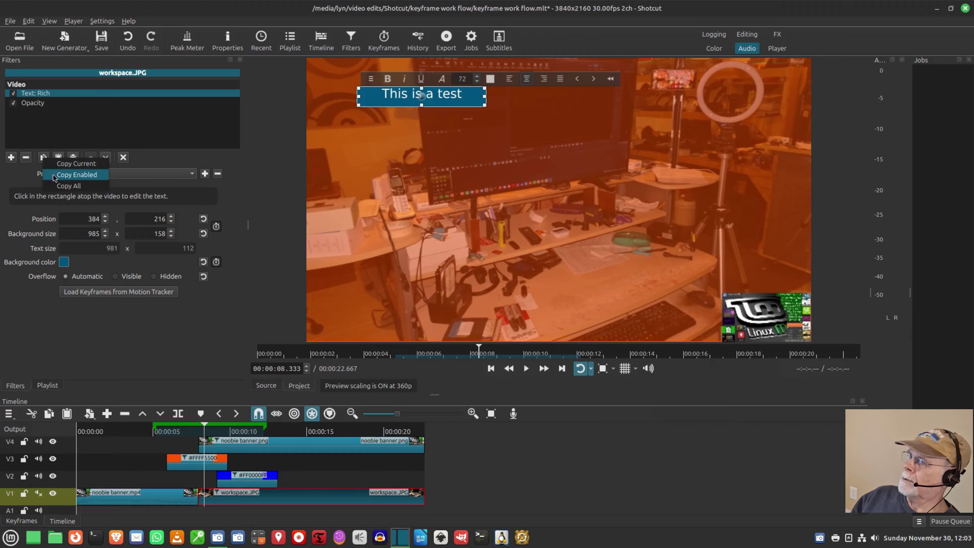
left_click(74, 190)
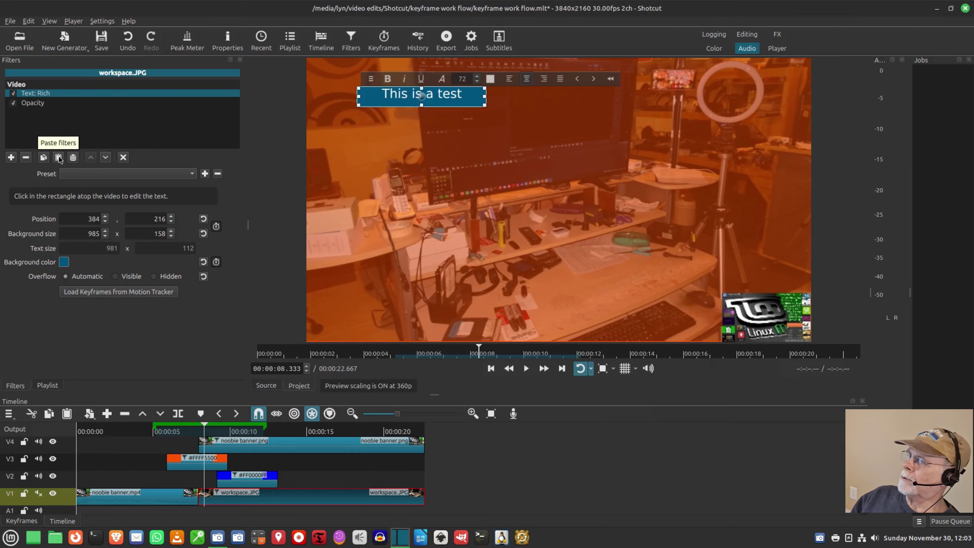
left_click(59, 157)
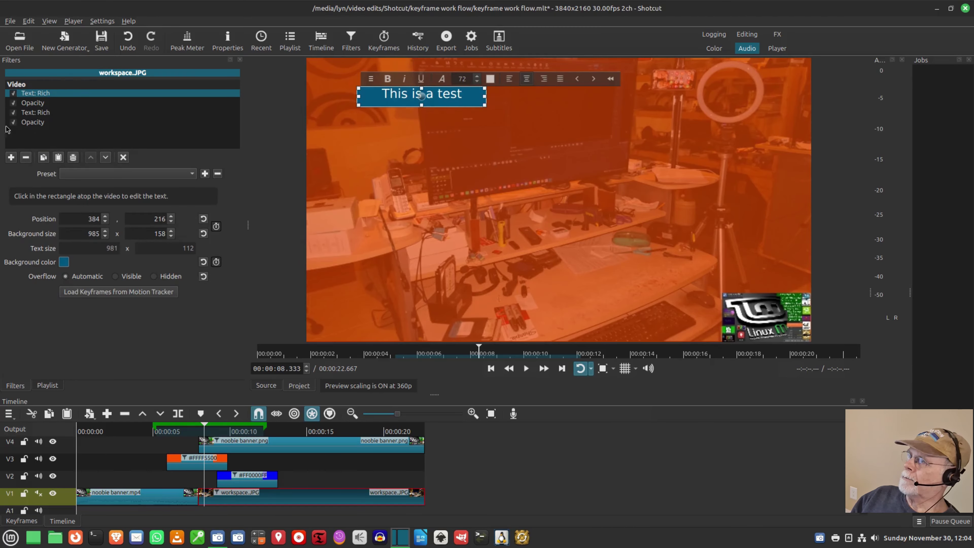
Remove the pasted duplicate Opacity and Text: Rich filters from the workspace.JPG clip.
left_click(31, 123)
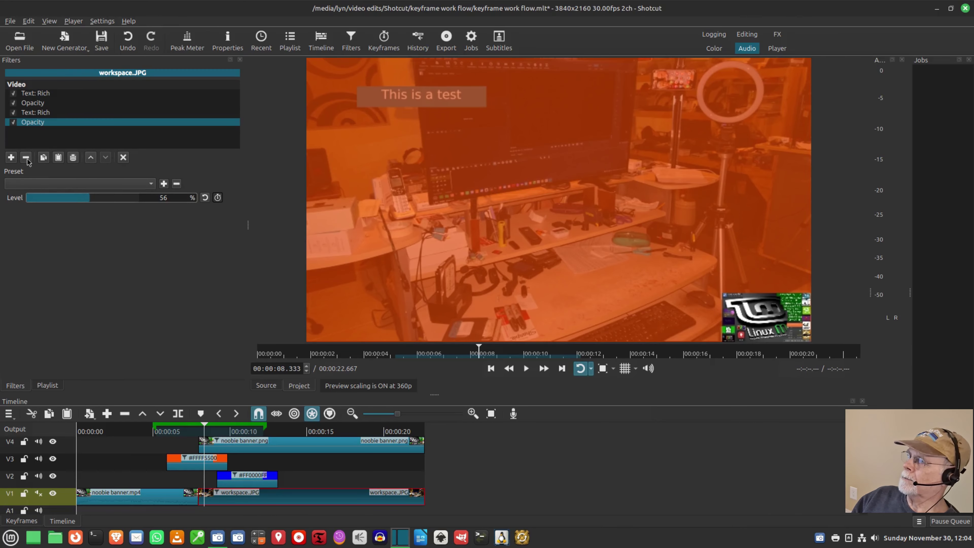
left_click(25, 157)
left_click(27, 159)
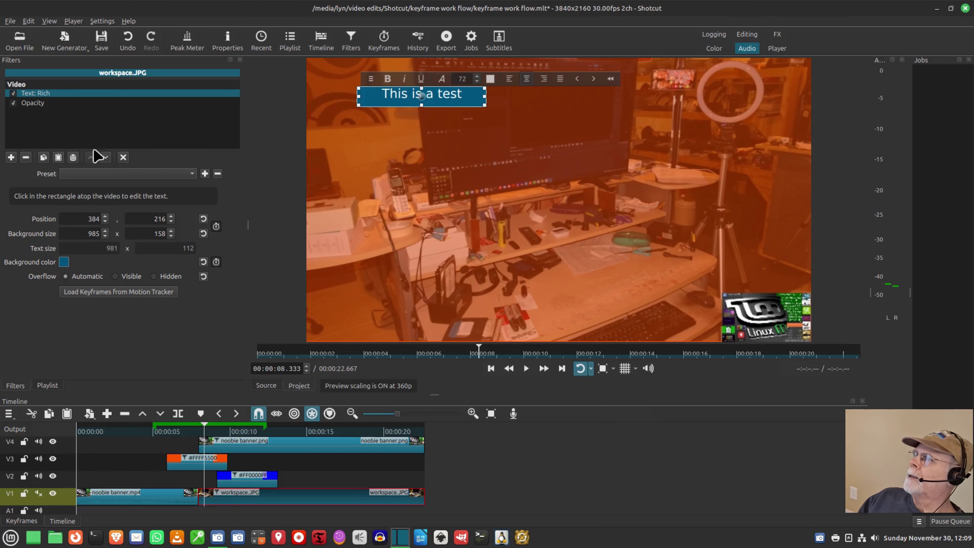
Open the video file phone keyframe workflow 1.mp4 from the keyframe work flow folder.
left_click(20, 40)
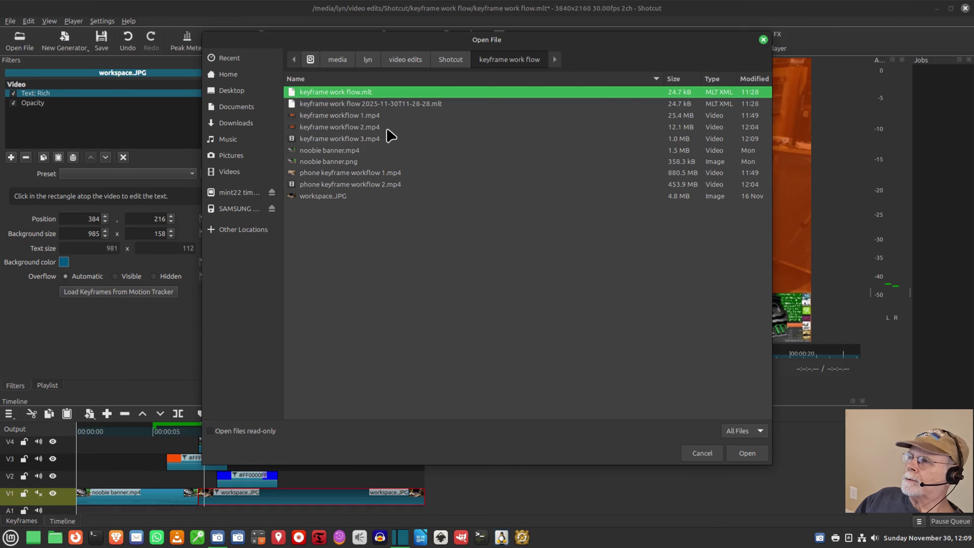
left_click(332, 173)
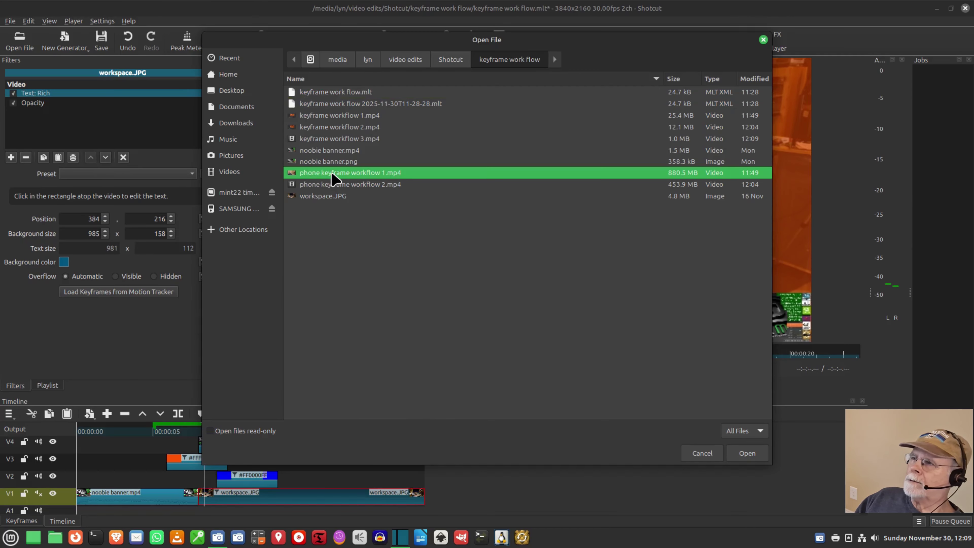
left_click(744, 454)
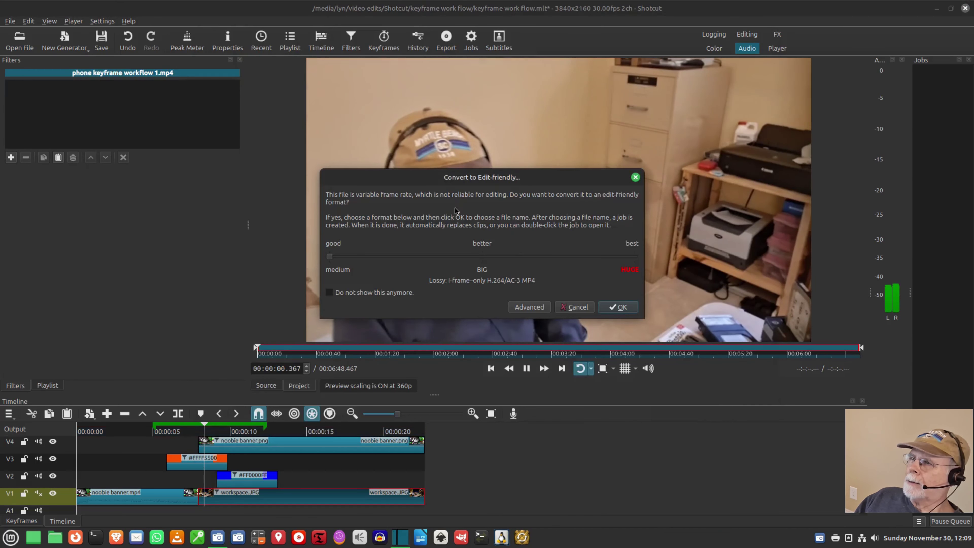